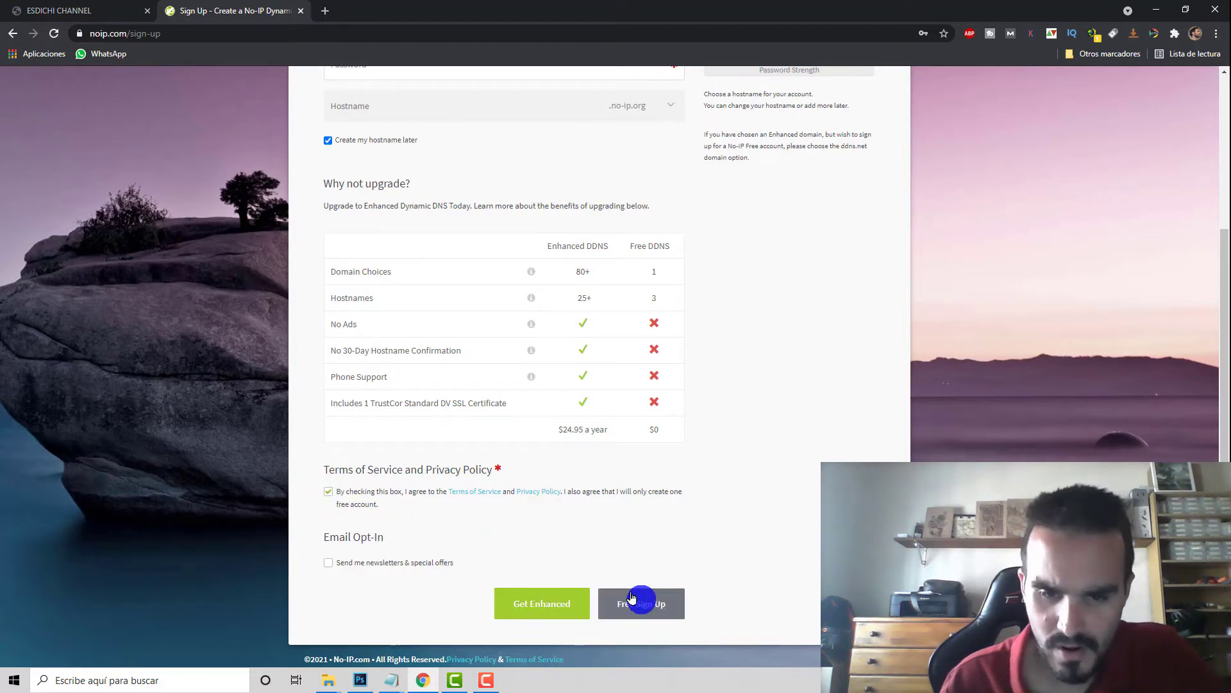
Submit the free sign-up with 'Create my hostname later' unticked, then go back to noip.com
left_click(642, 615)
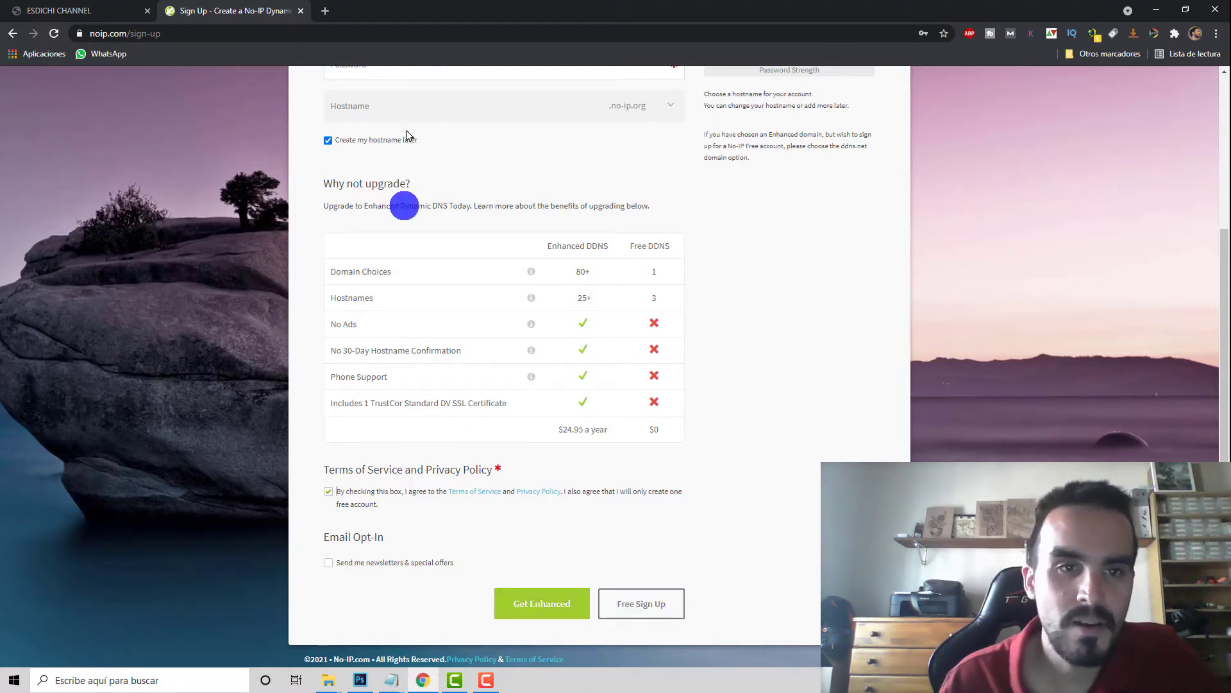
left_click(329, 141)
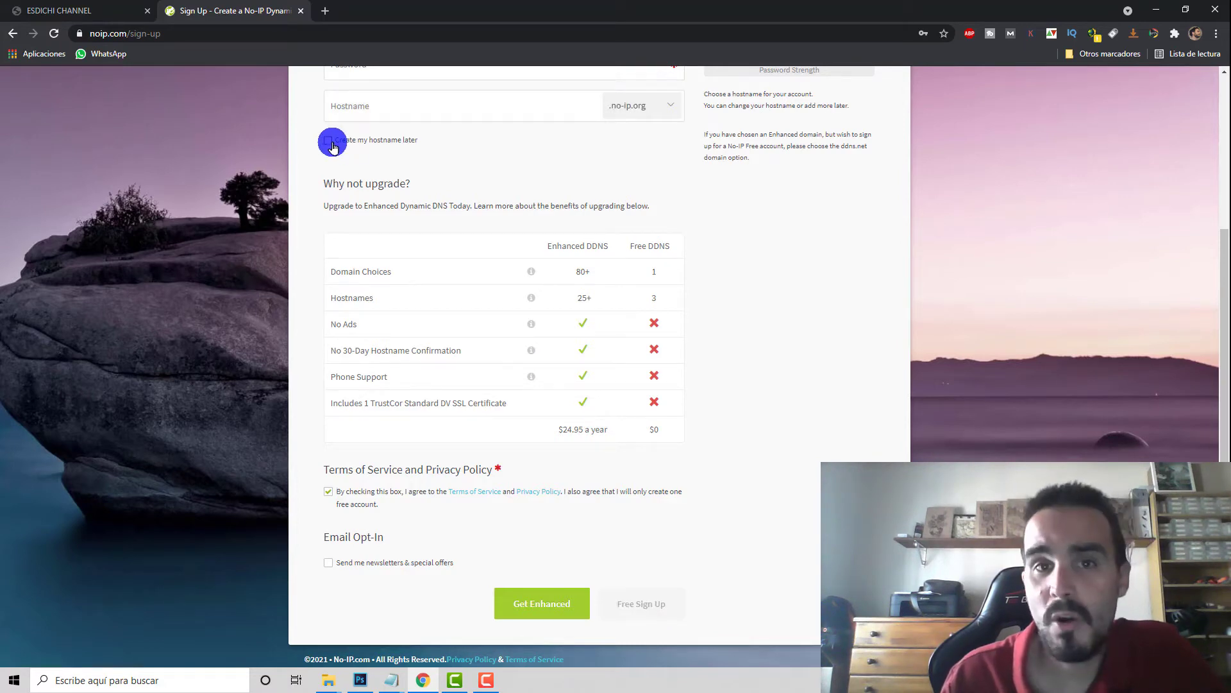
left_click(13, 34)
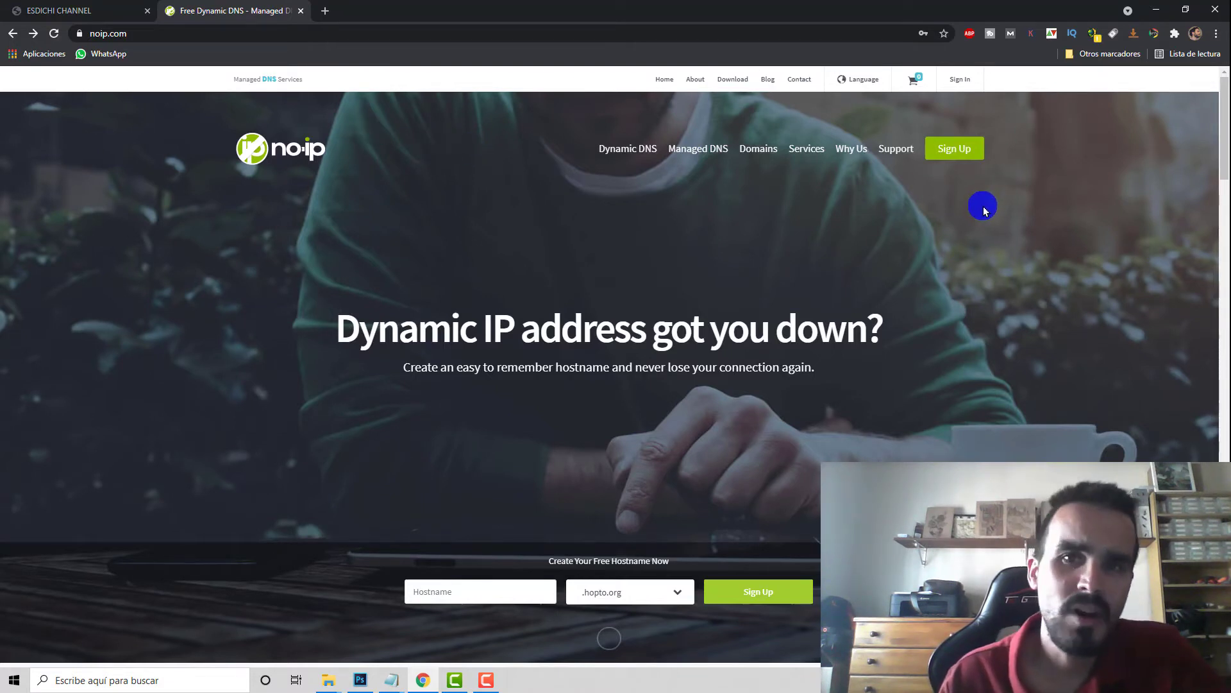
Sign in with the saved credentials, dismiss Chrome's password warning, and review the dashboard
left_click(969, 79)
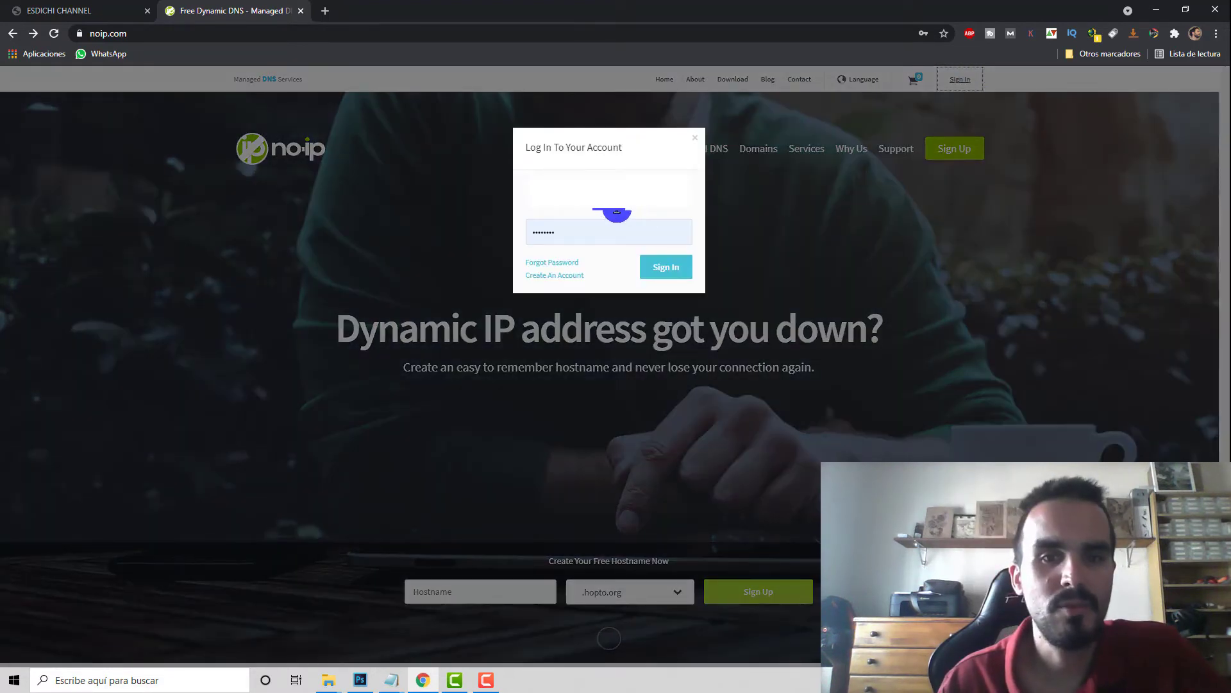
left_click(674, 277)
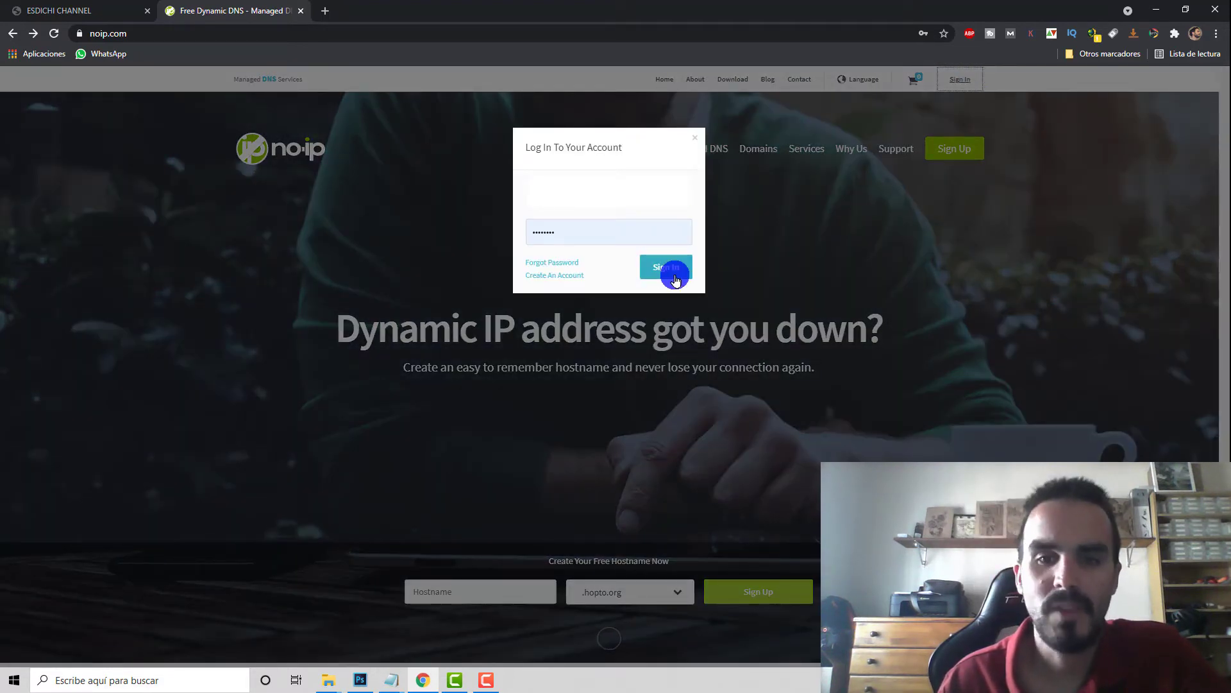
left_click(664, 273)
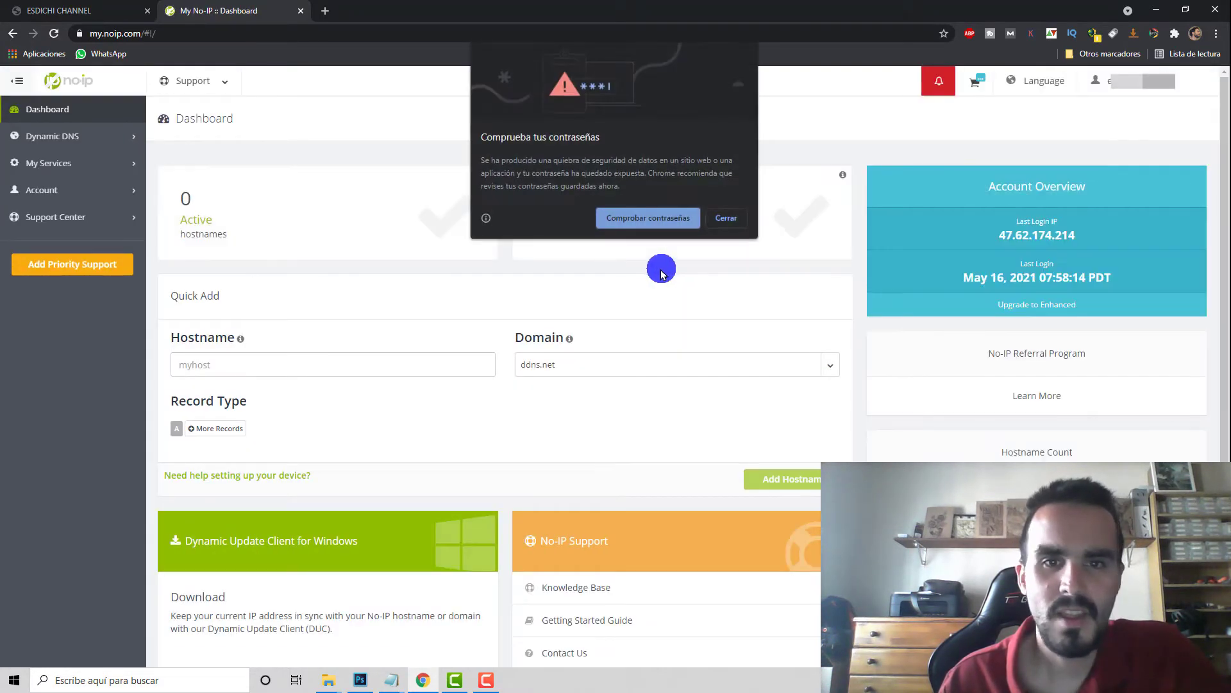
left_click(727, 218)
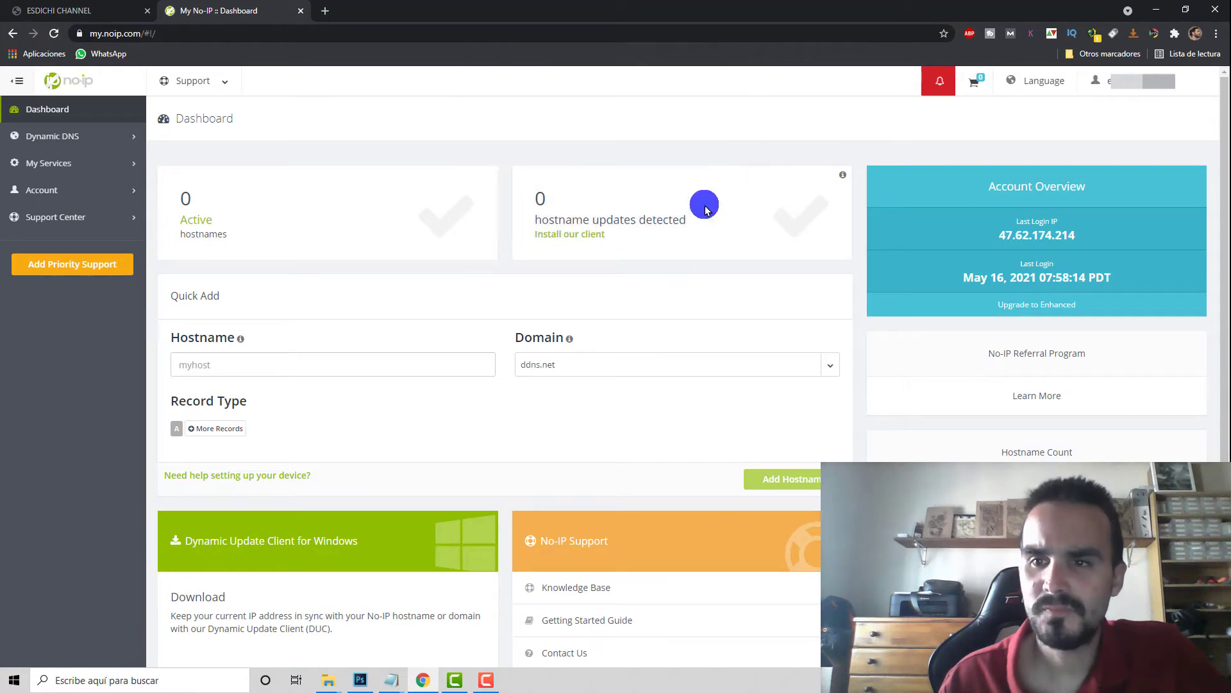
scroll(705, 210, "down", 3)
scroll(709, 215, "up", 3)
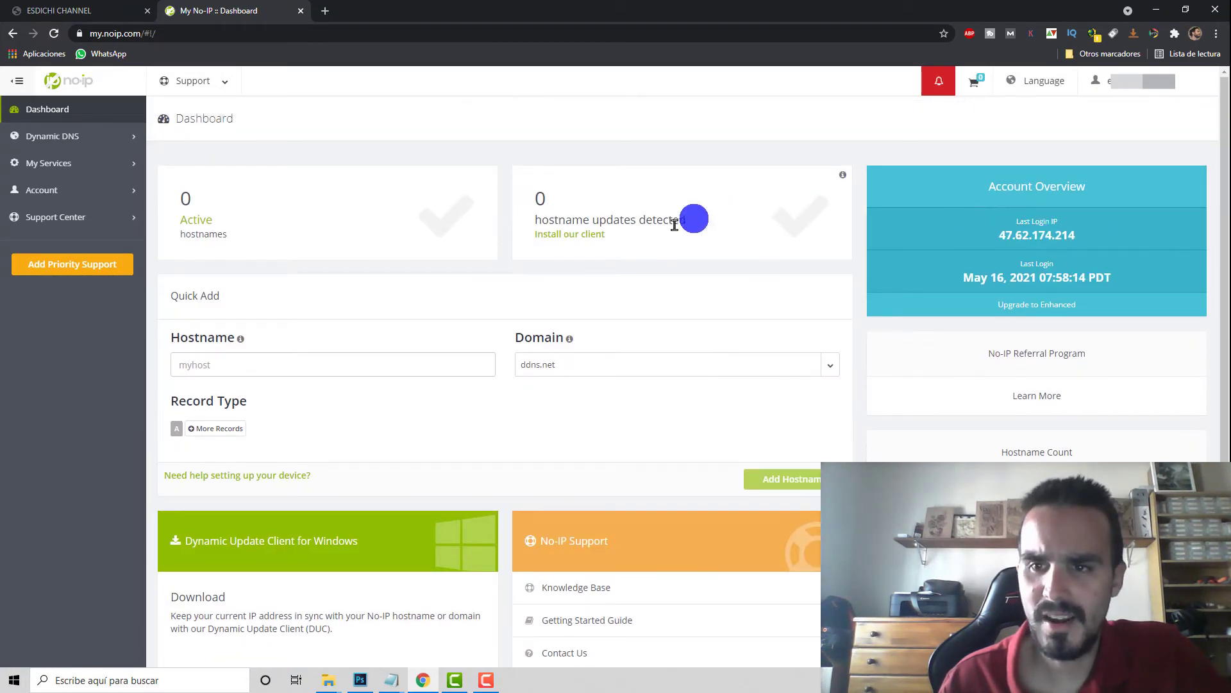
scroll(610, 242, "down", 2)
scroll(610, 242, "up", 2)
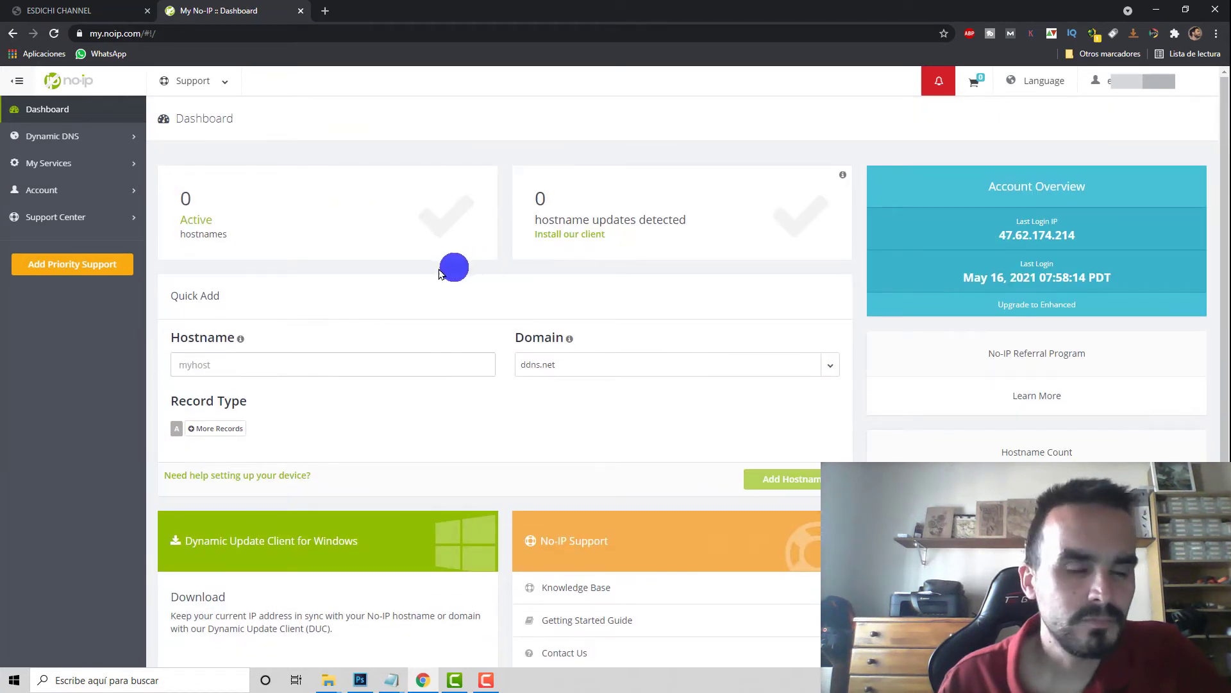
scroll(244, 266, "down", 1)
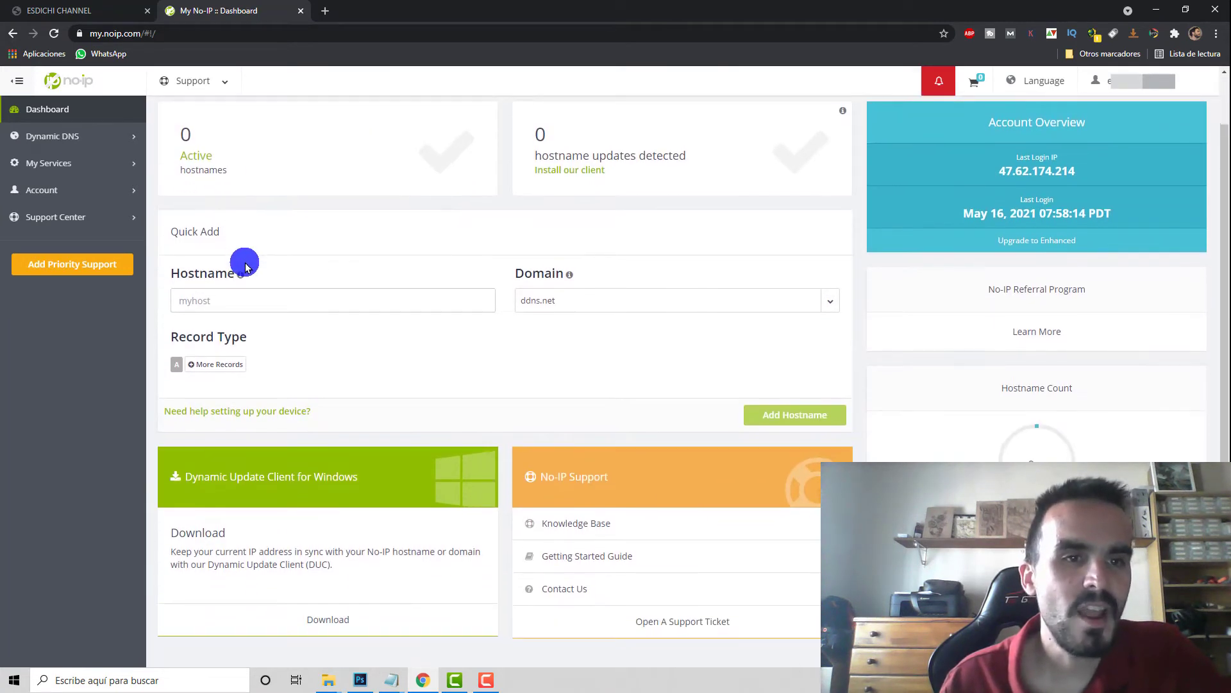
scroll(340, 282, "up", 1)
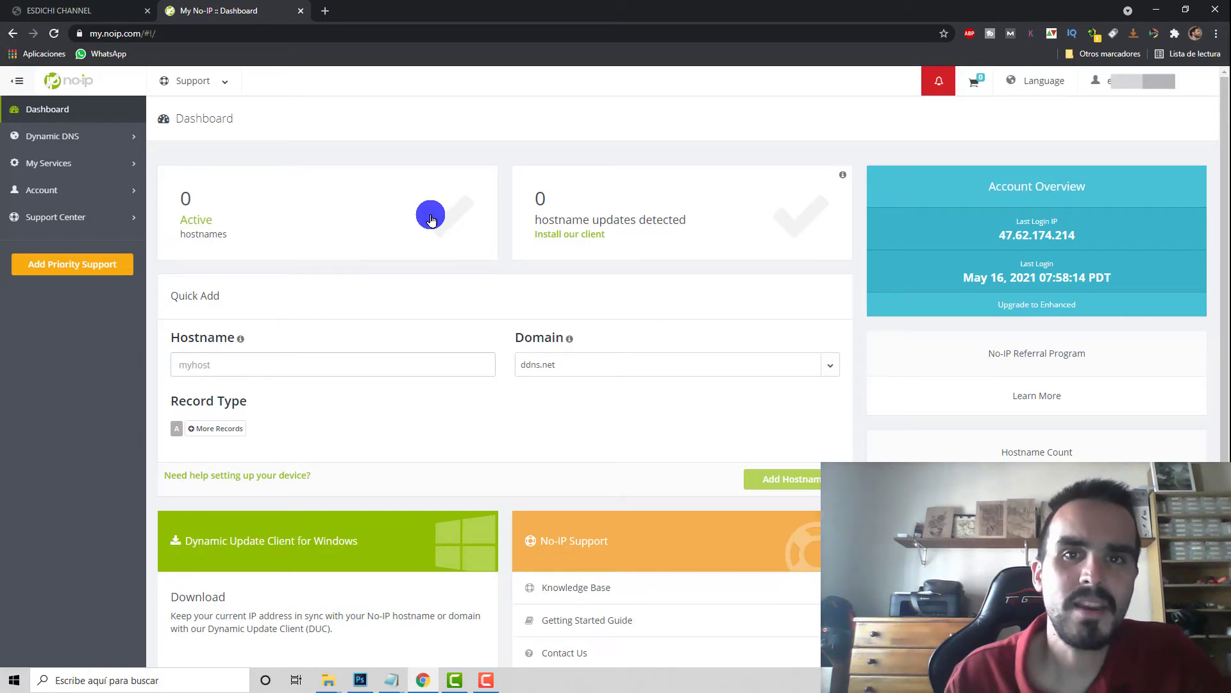
Enter 'esdichi' as the new hostname in the Quick Add form
left_click(384, 365)
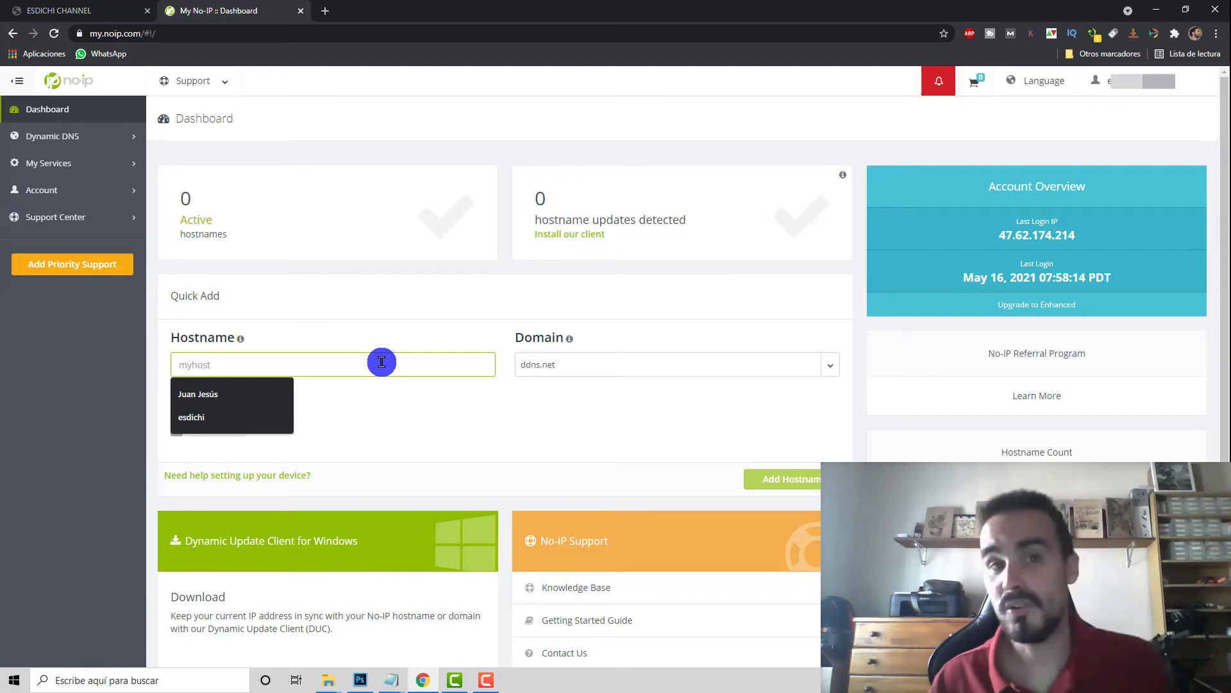
type("esdich")
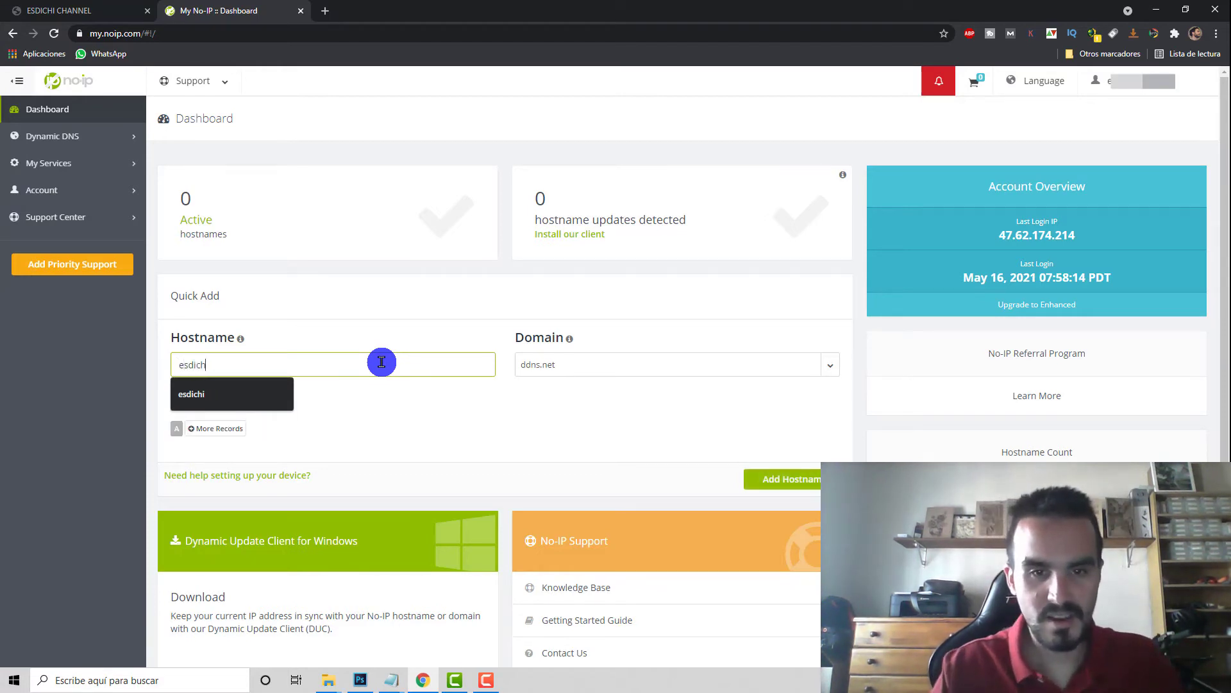
type("i")
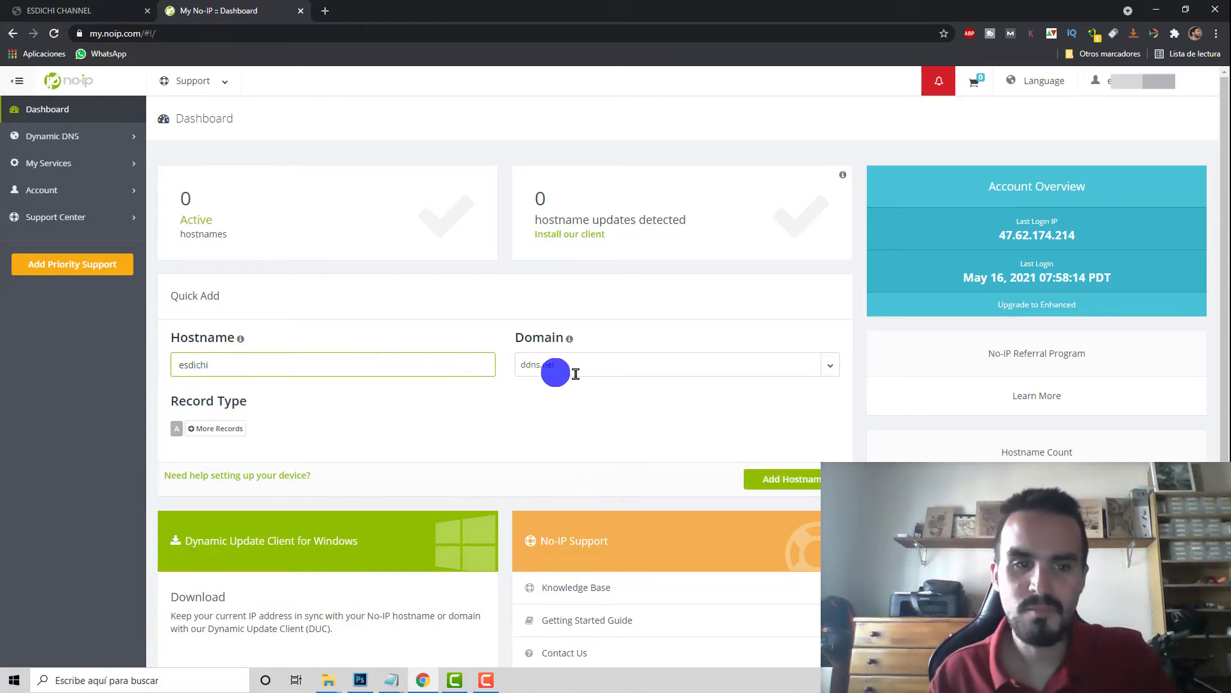
left_click(629, 410)
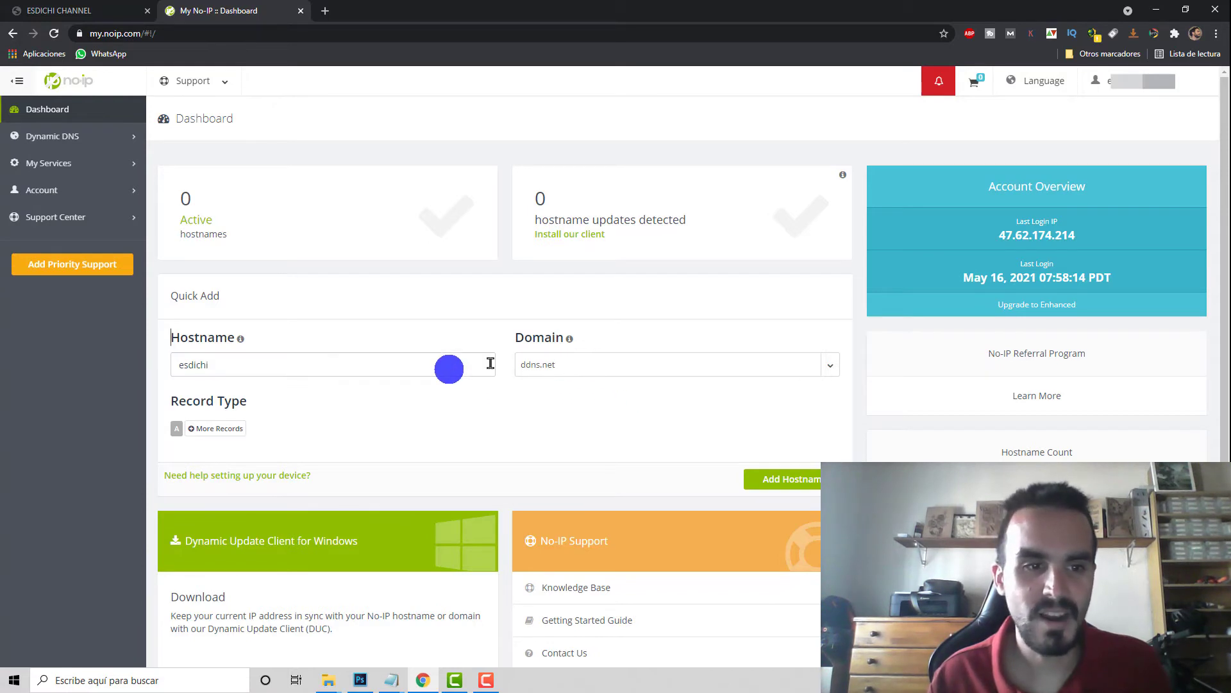
scroll(622, 385, "down", 2)
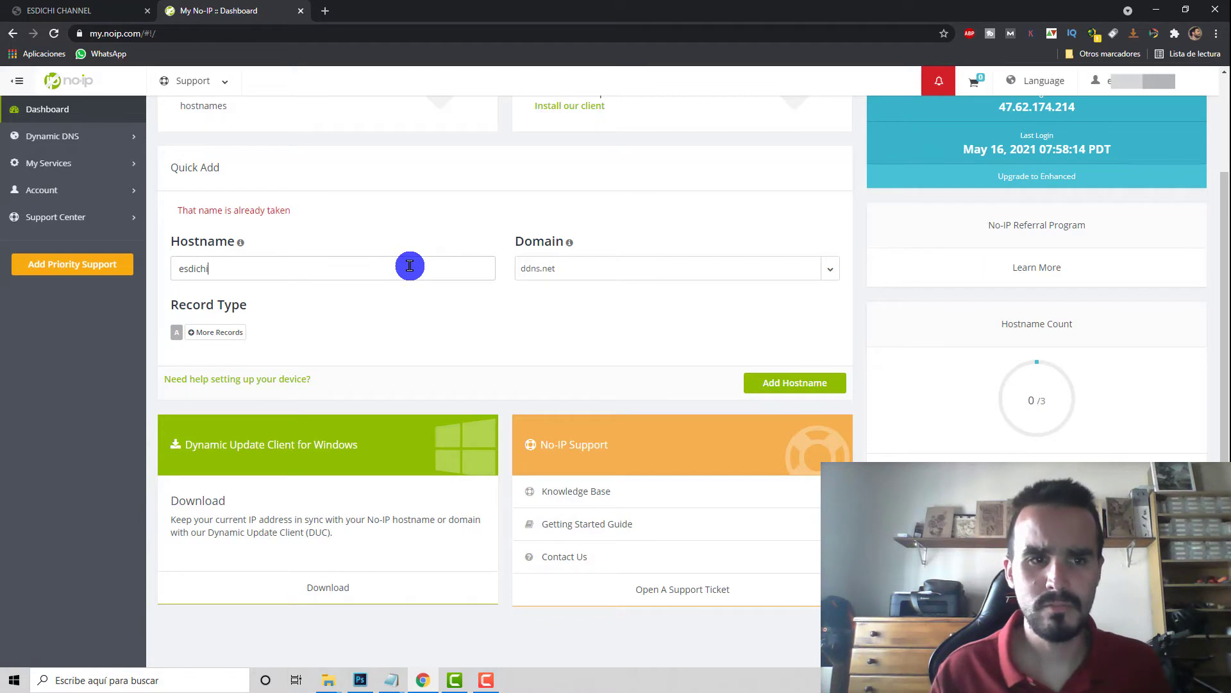
Change the hostname to 'esdichi2', add it on ddns.net, and select the created hostname
left_click_drag(410, 265, 59, 237)
left_click(239, 253)
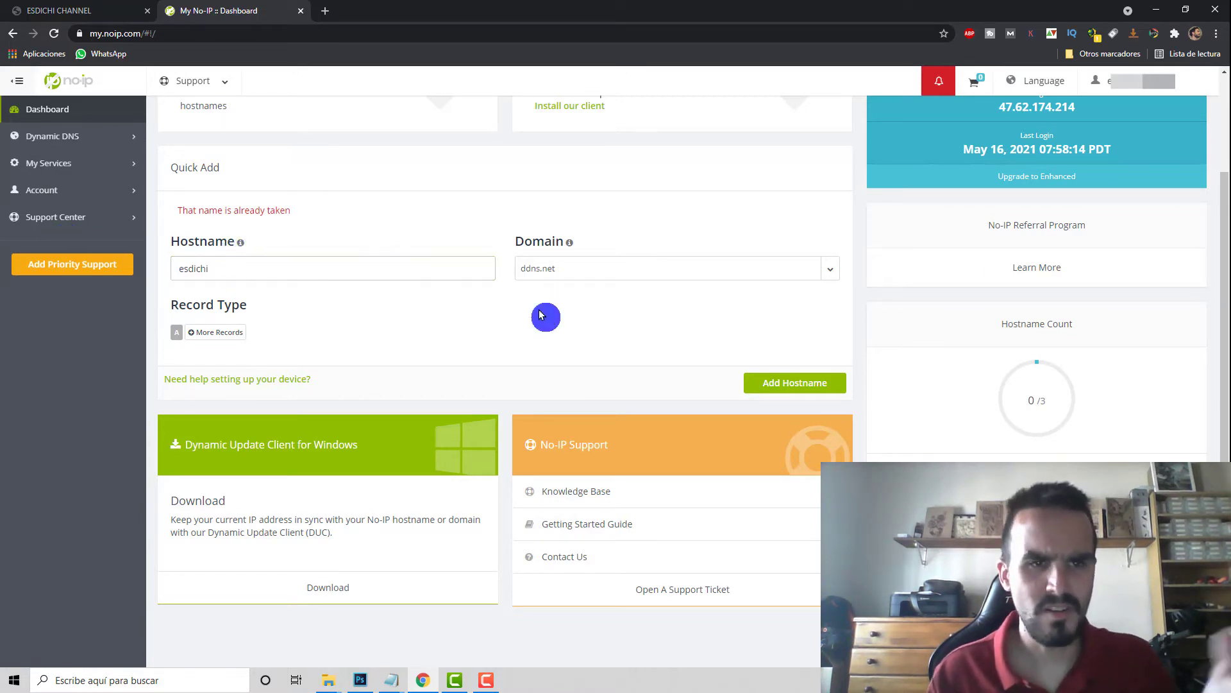
left_click(302, 266)
type("2")
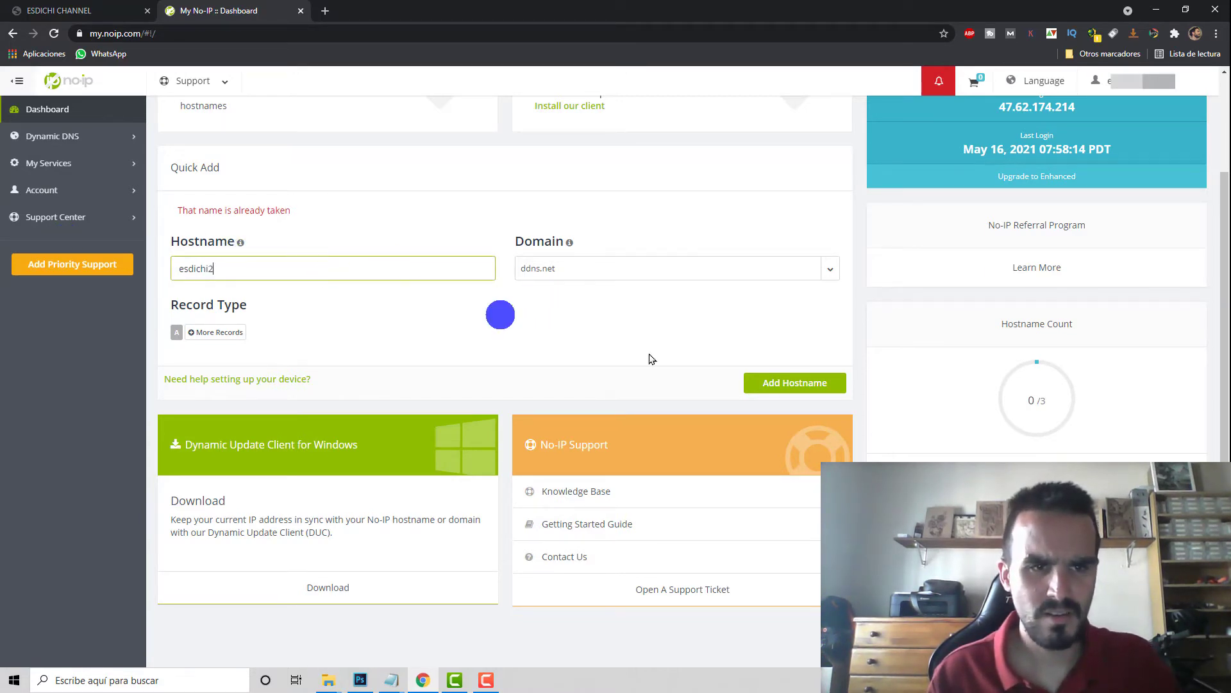
left_click(769, 383)
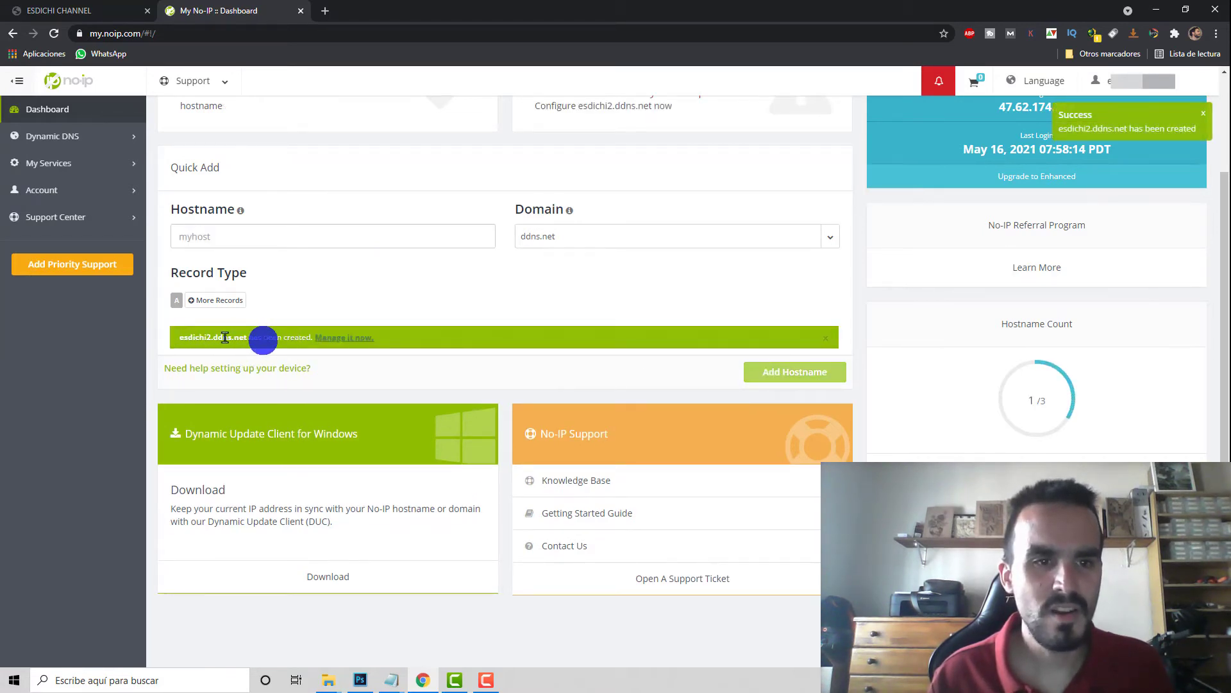
left_click_drag(181, 339, 248, 338)
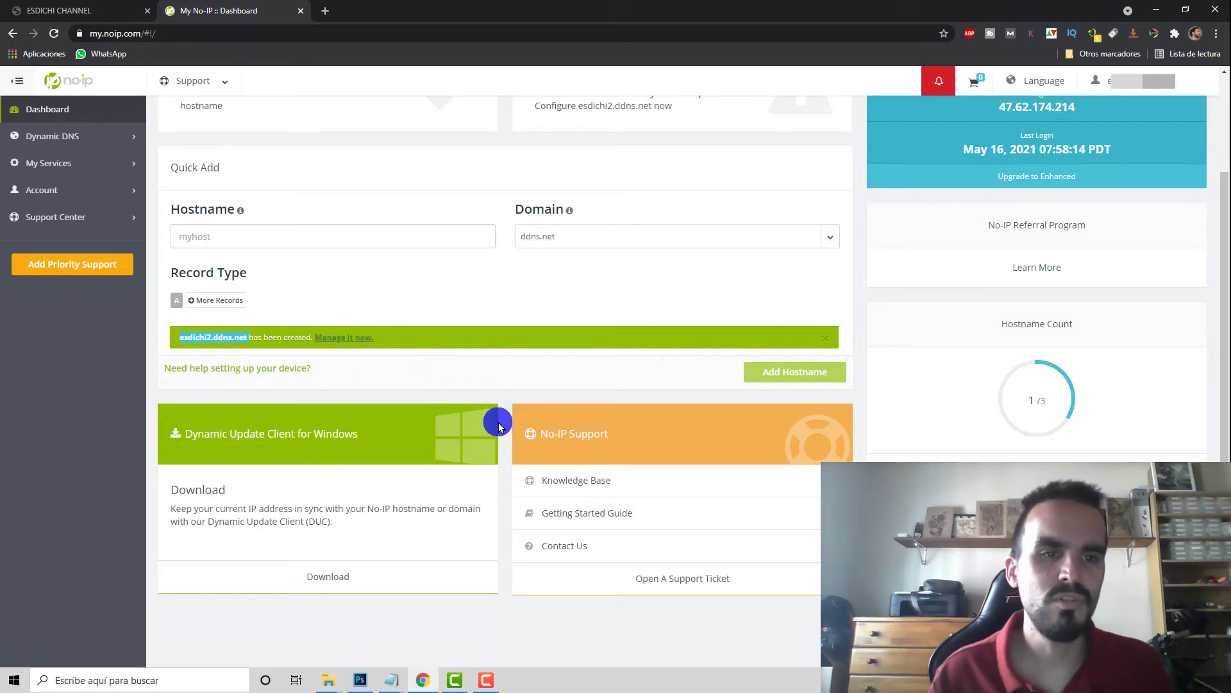
scroll(436, 474, "down", 1)
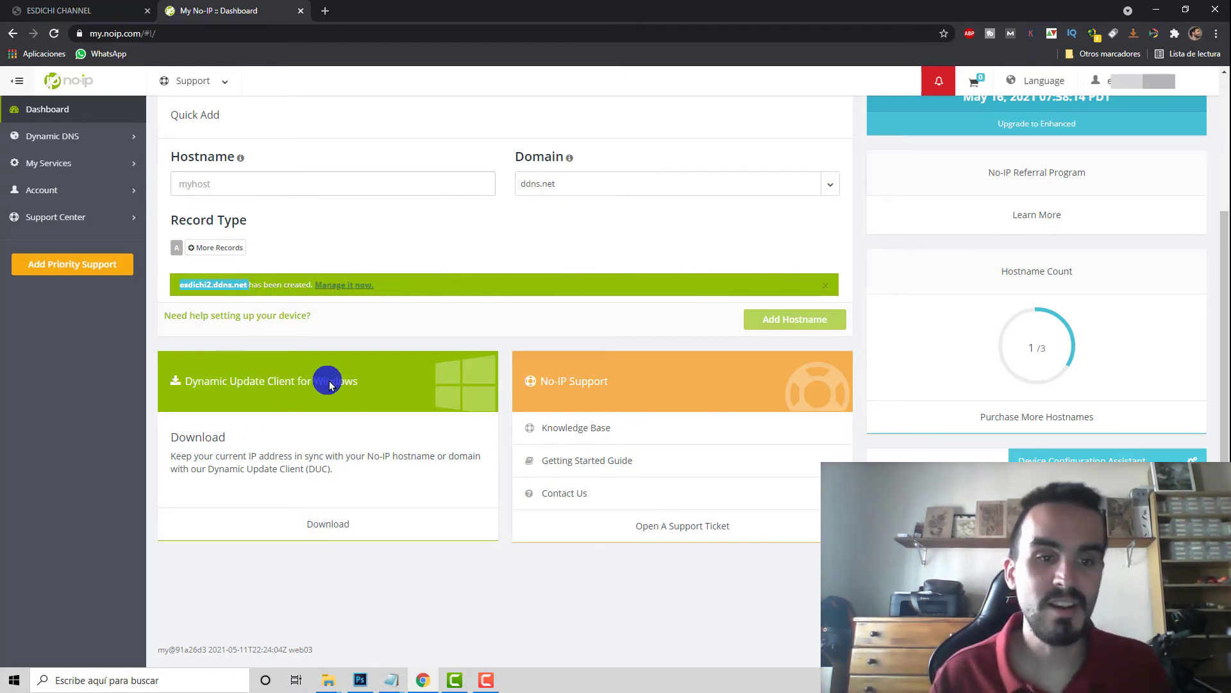
Download the Windows installer DUCSetup_v4_1_1.exe from the Dynamic Update Client page and run it
left_click(323, 524)
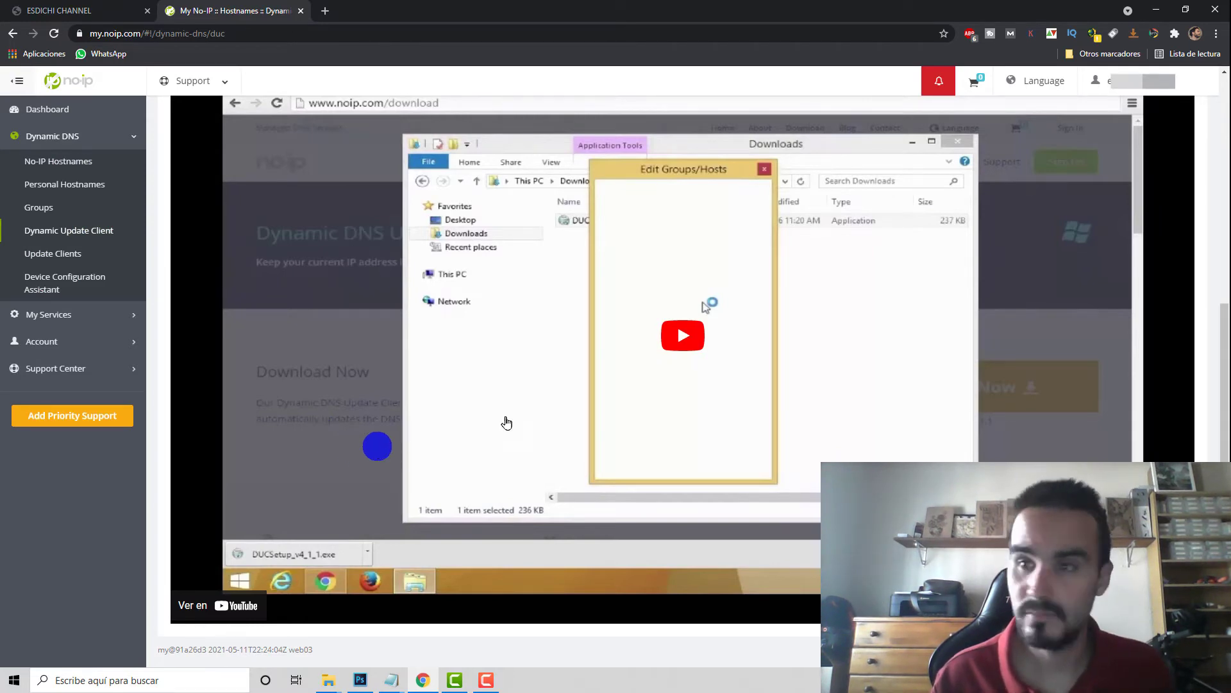
left_click(1226, 229)
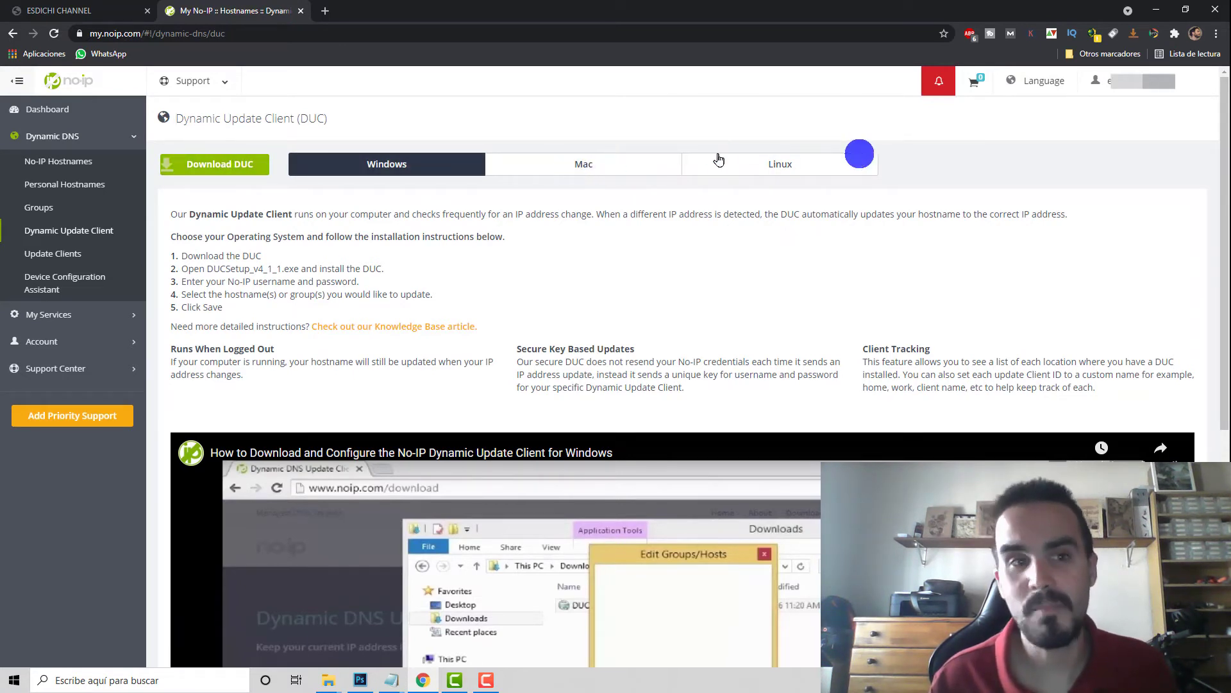
left_click(216, 167)
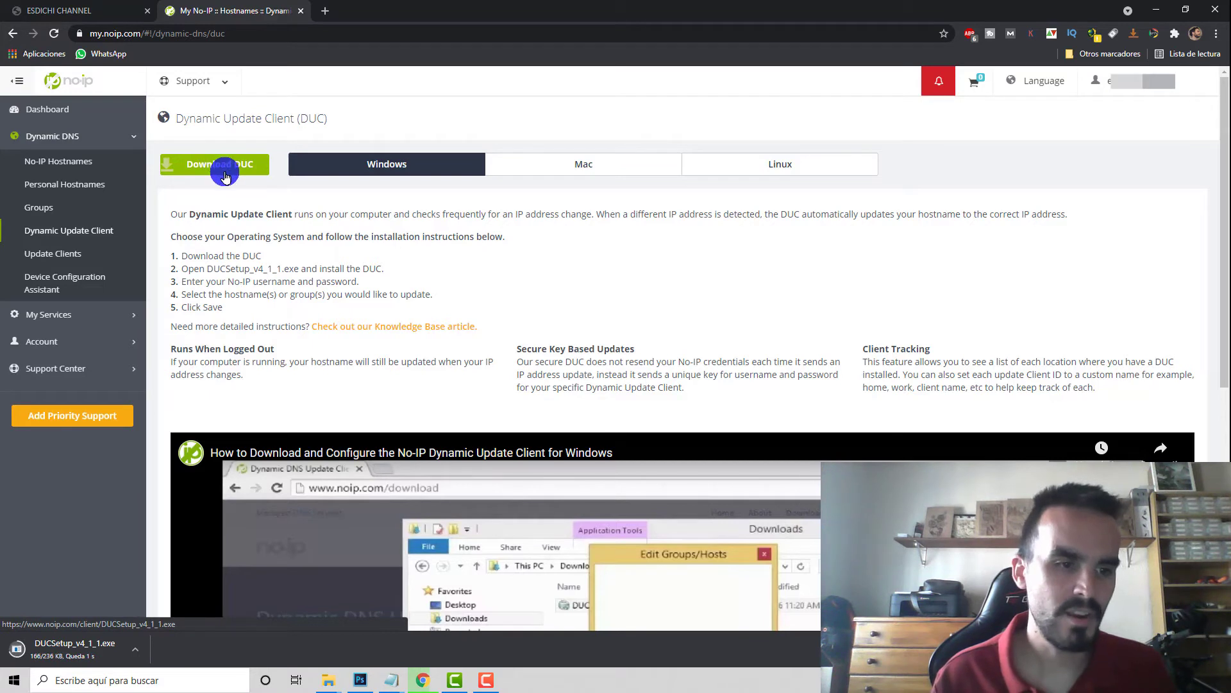
left_click(94, 653)
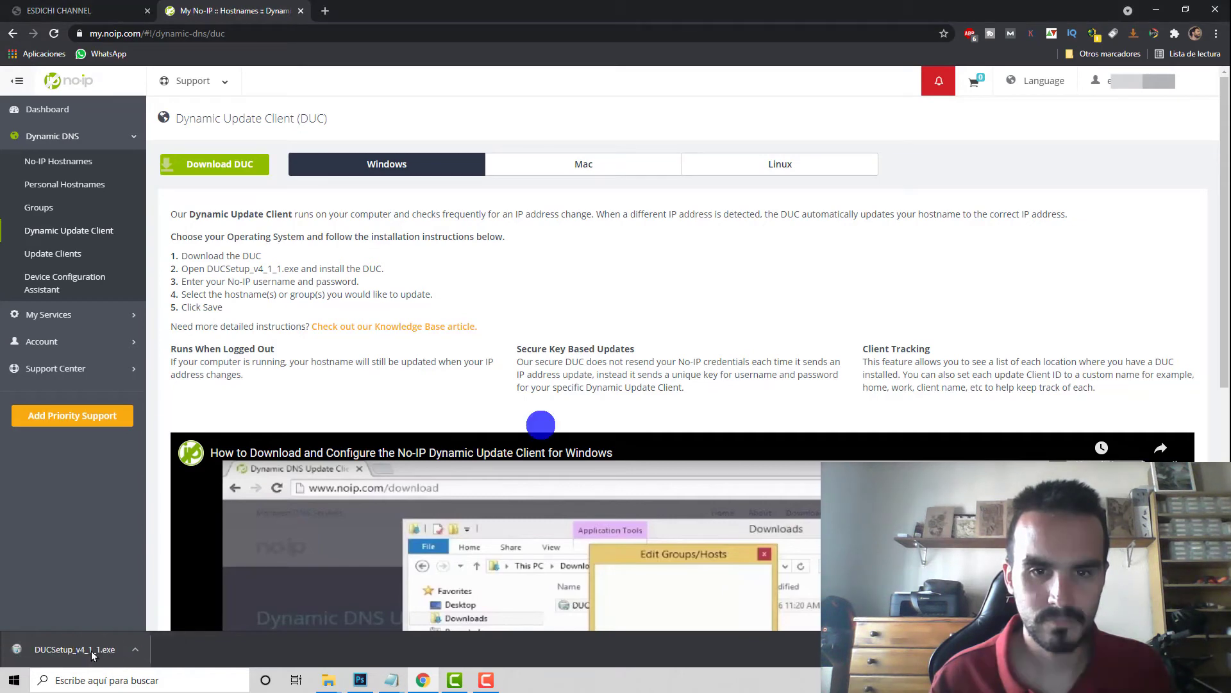
Accept the licence, install into the default folder, and finish with Launch DUC checked
left_click(680, 443)
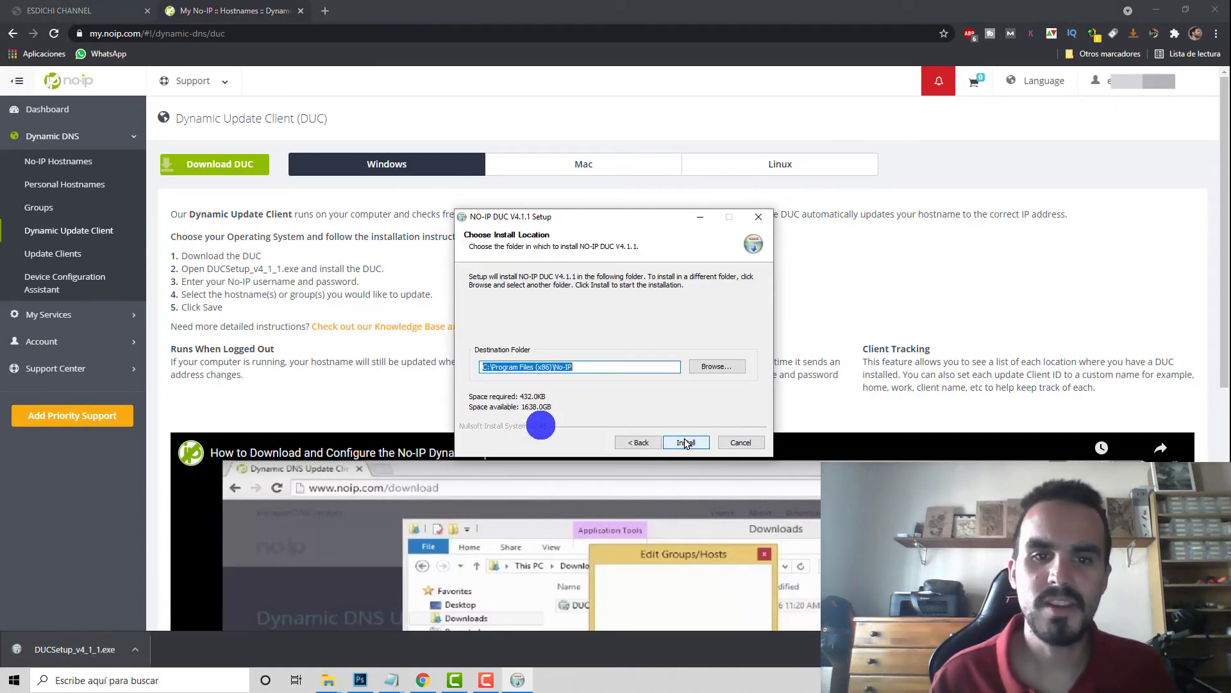
left_click(684, 442)
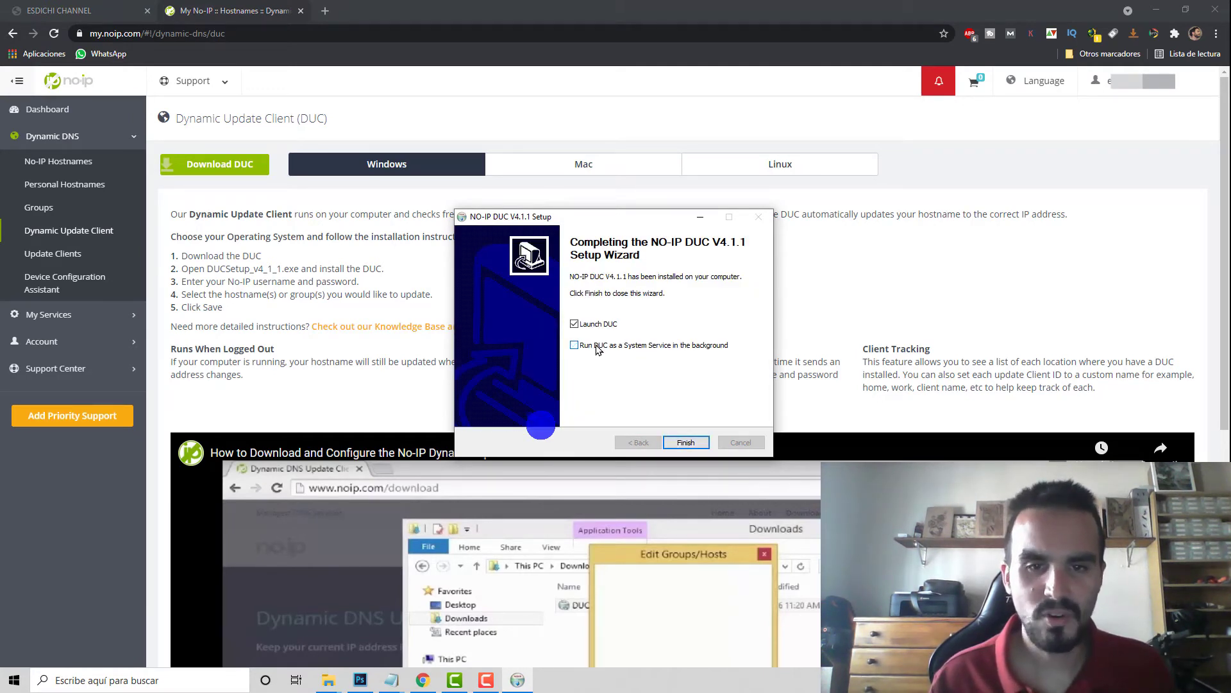
left_click(685, 442)
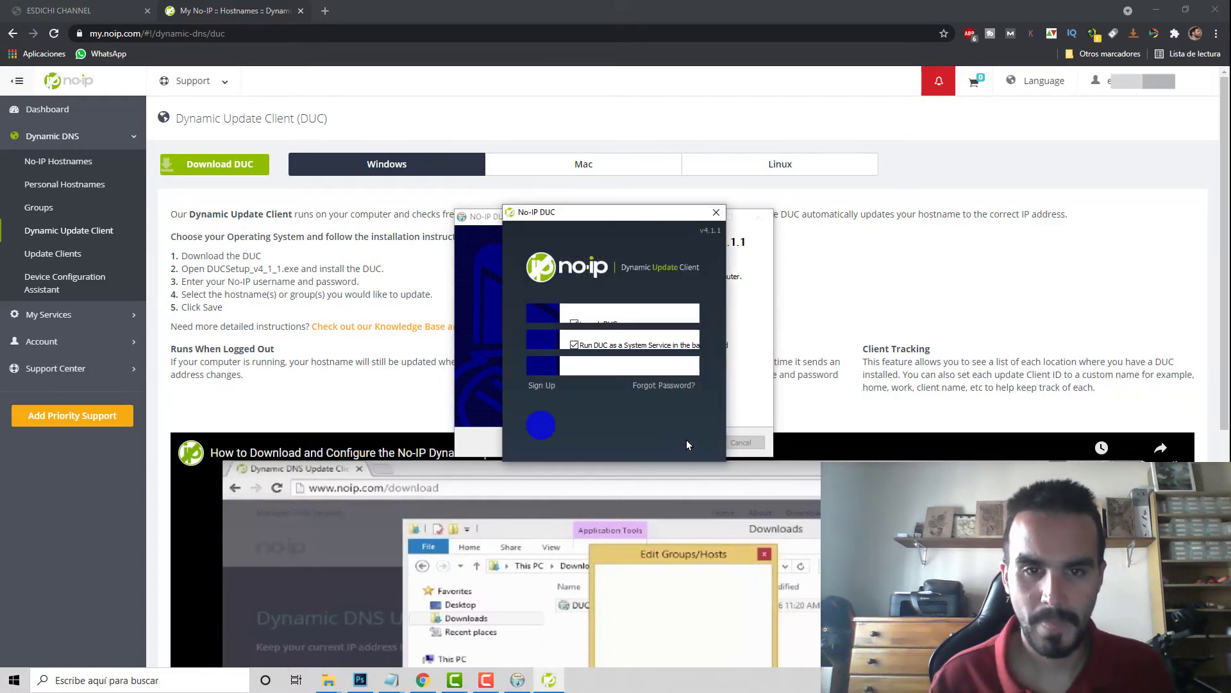
Sign in to the DUC client with the No-IP account username and password
left_click(590, 313)
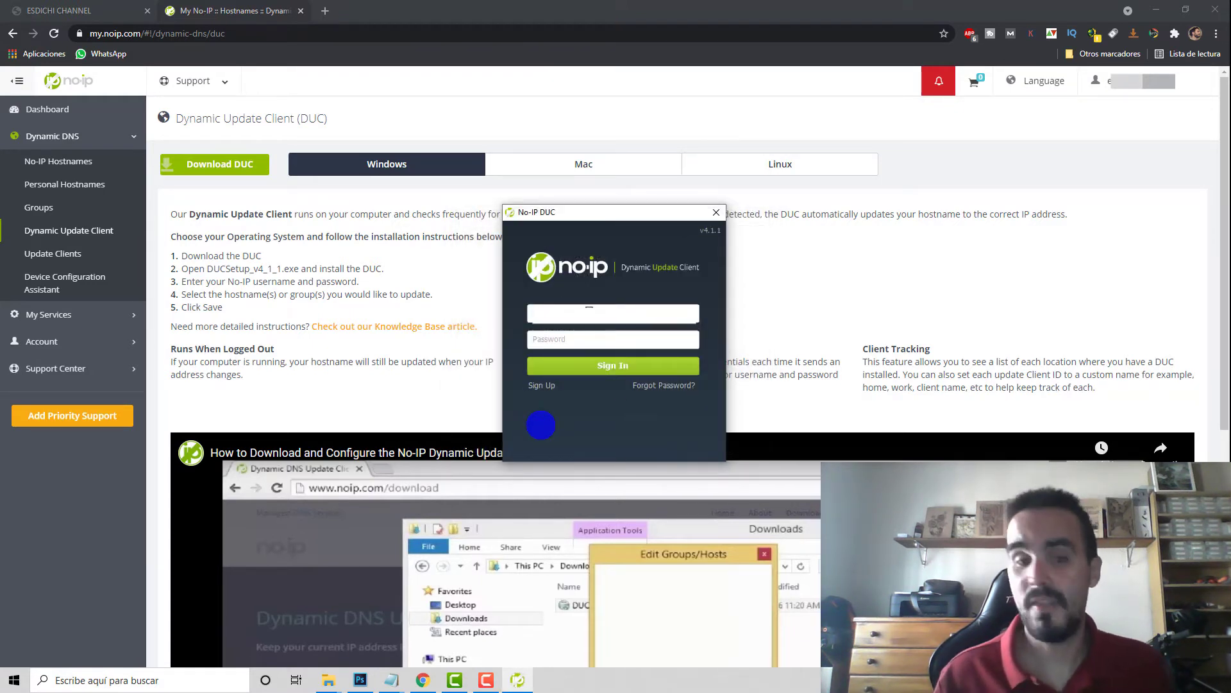
type("e")
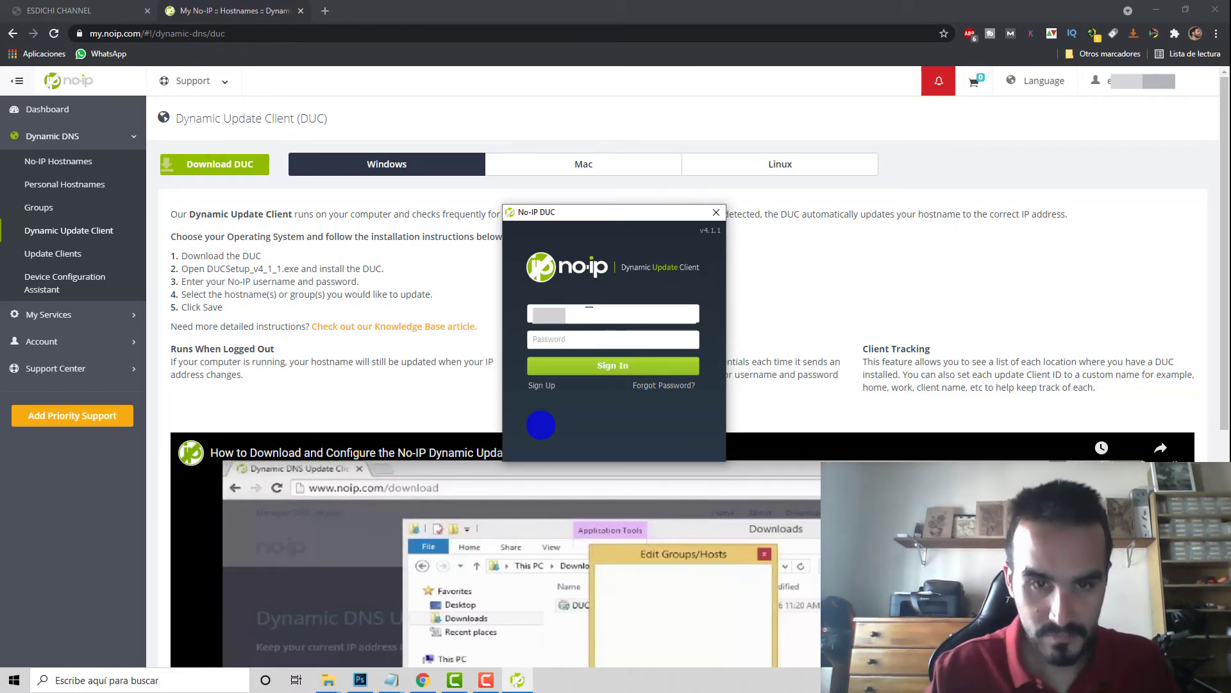
type("sdichi")
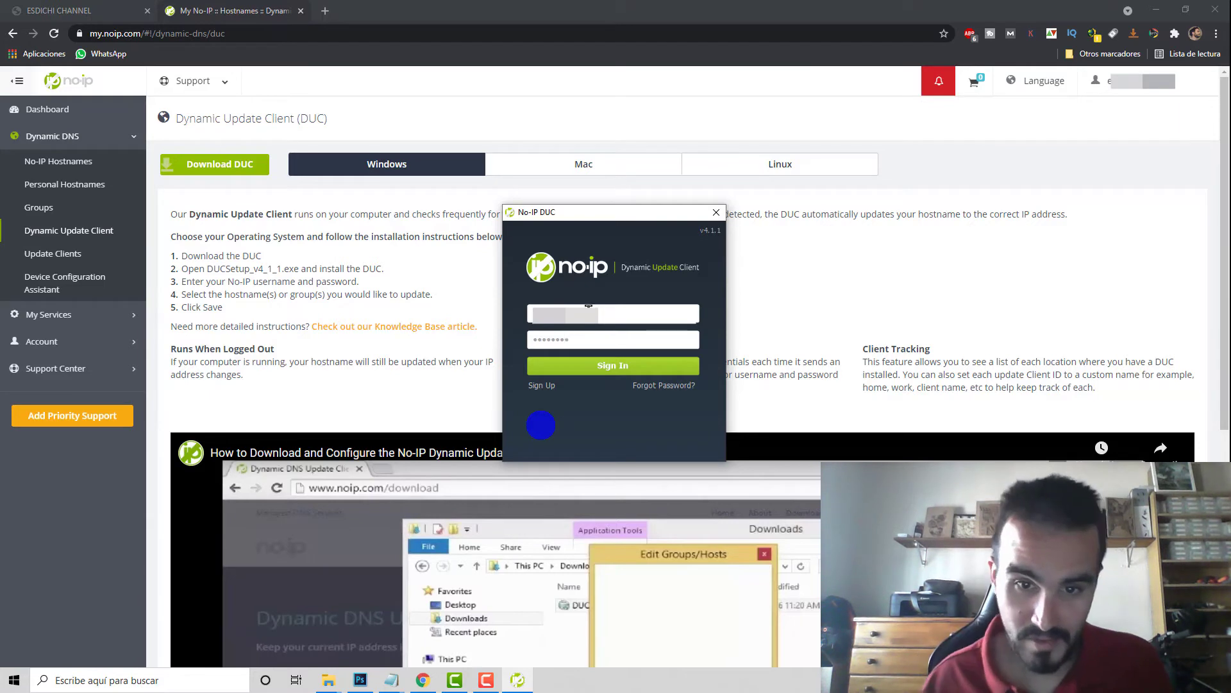
left_click(594, 371)
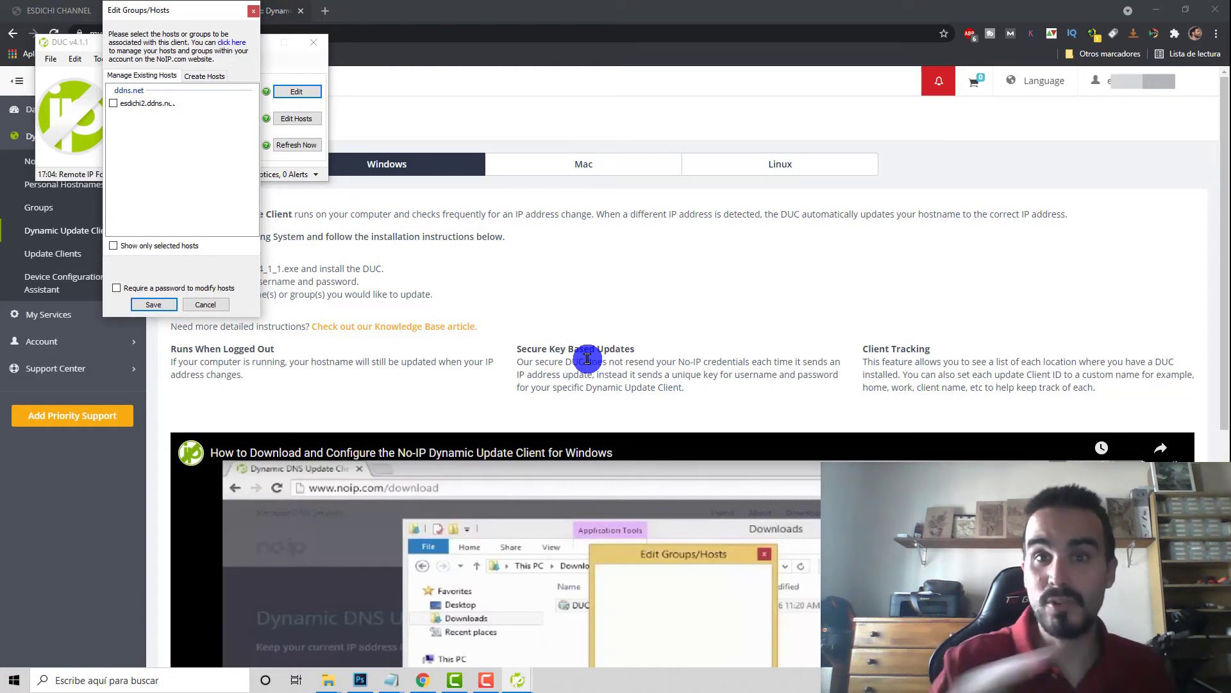
left_click(113, 104)
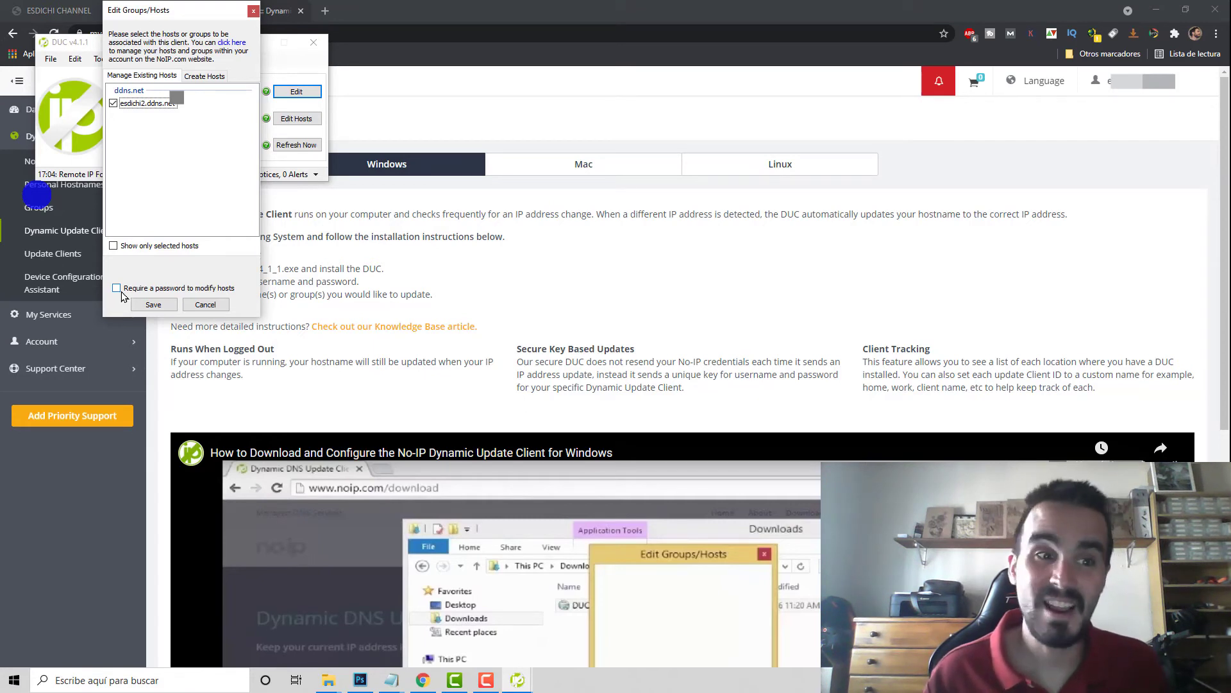
left_click(153, 307)
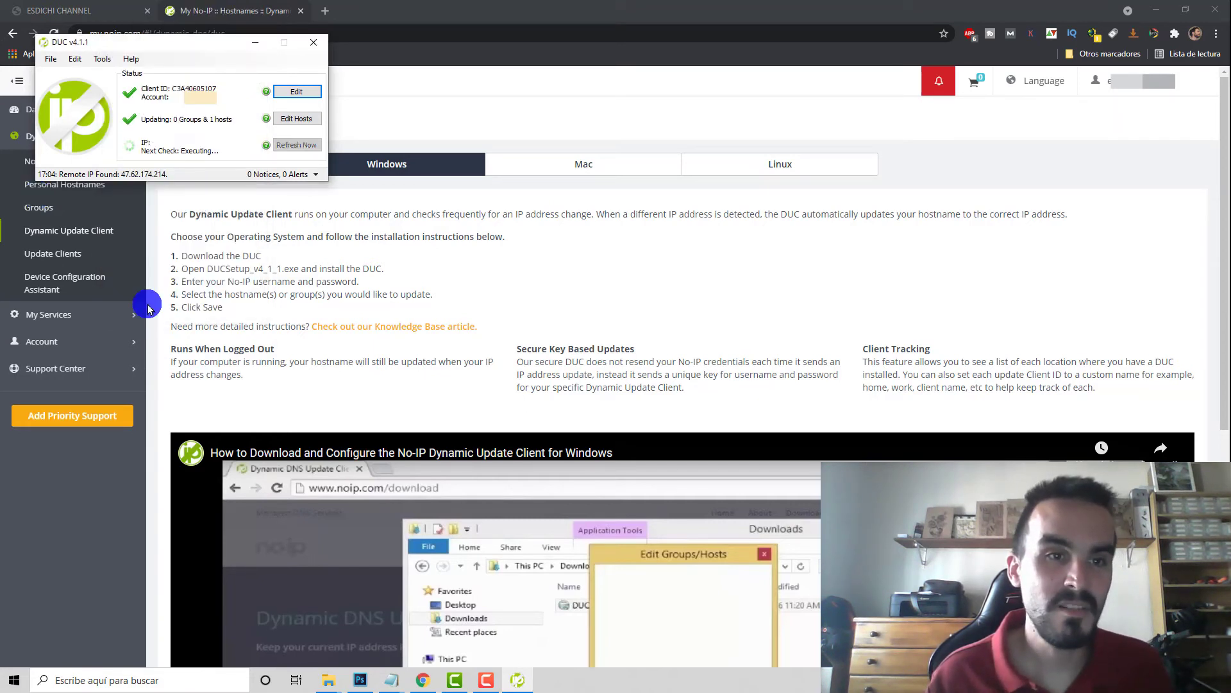
Center the DUC window and wait until it reports 1 item updated successfully
left_click_drag(171, 51, 521, 159)
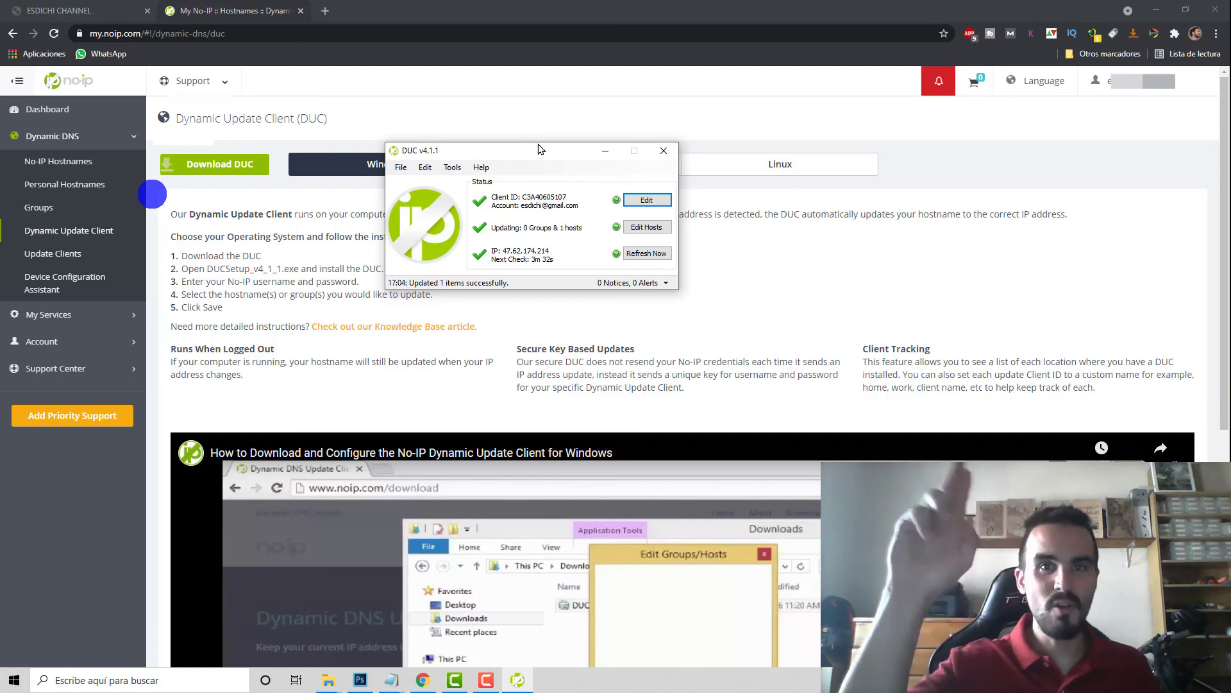
left_click(476, 681)
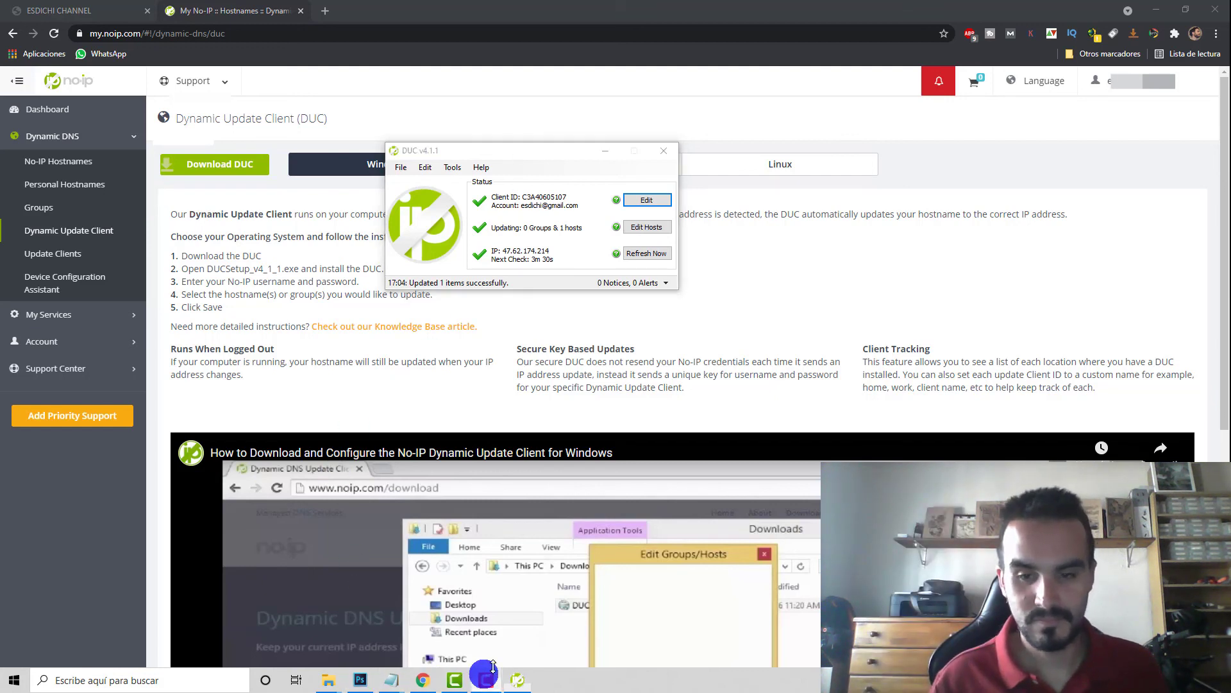